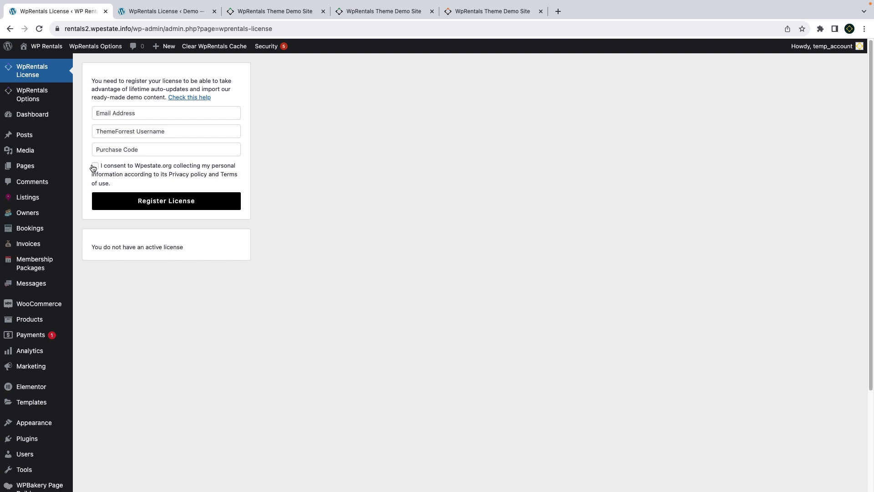
Agree to the personal-data consent on the WpRentals License registration form.
click(94, 166)
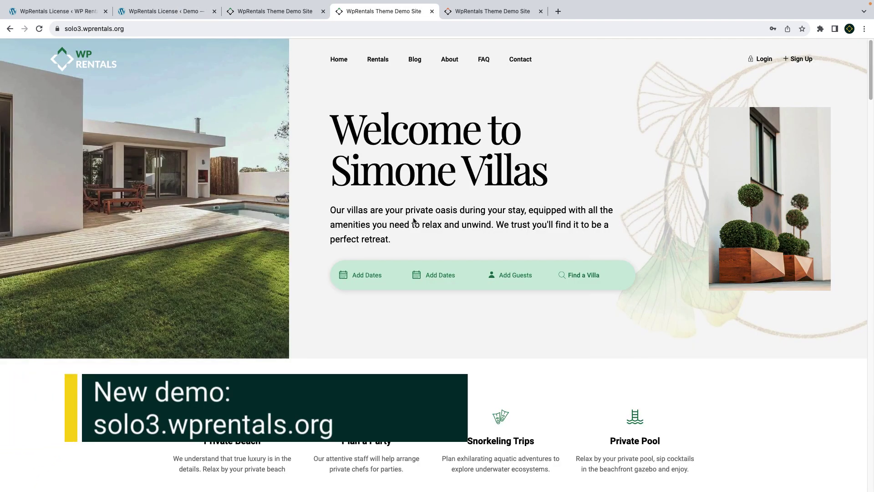
scroll(414, 222, down, 1)
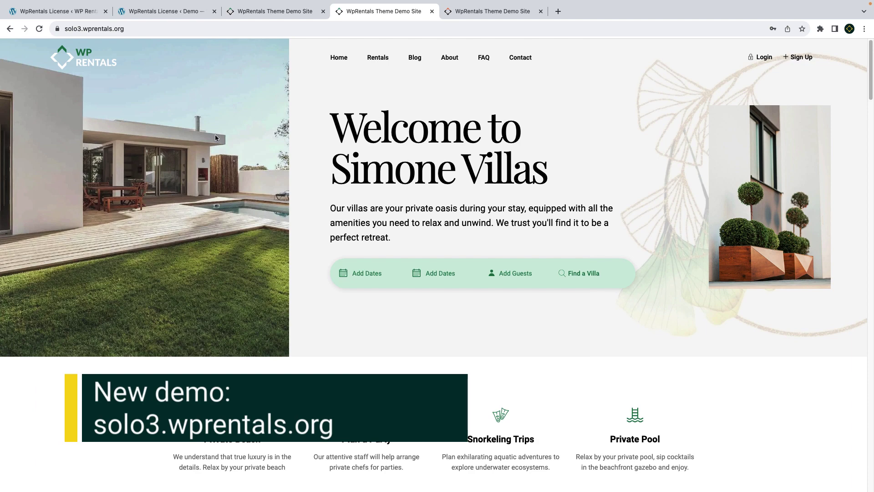
scroll(288, 216, down, 5)
scroll(289, 216, down, 5)
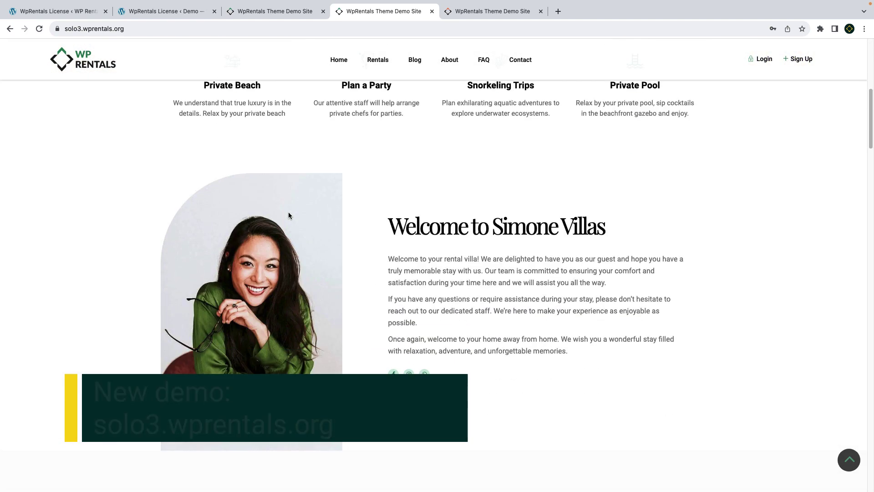
scroll(288, 216, down, 2)
scroll(288, 216, down, 2)
Switch from Simone Villas to the solo4 Santorini villa demo site.
click(488, 11)
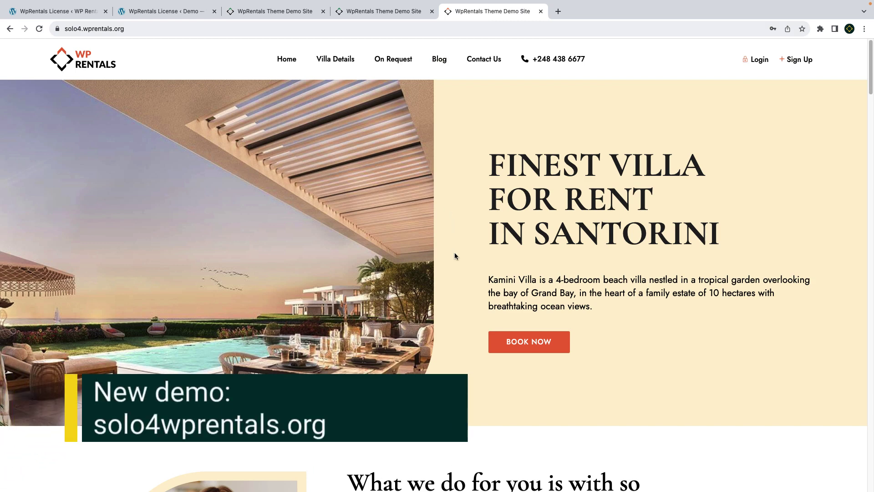
scroll(457, 273, down, 2)
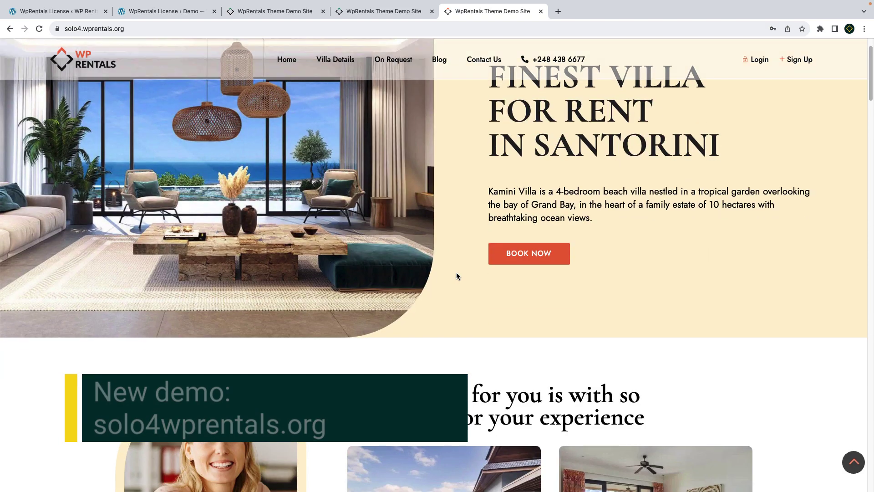
scroll(456, 272, down, 3)
scroll(456, 273, down, 3)
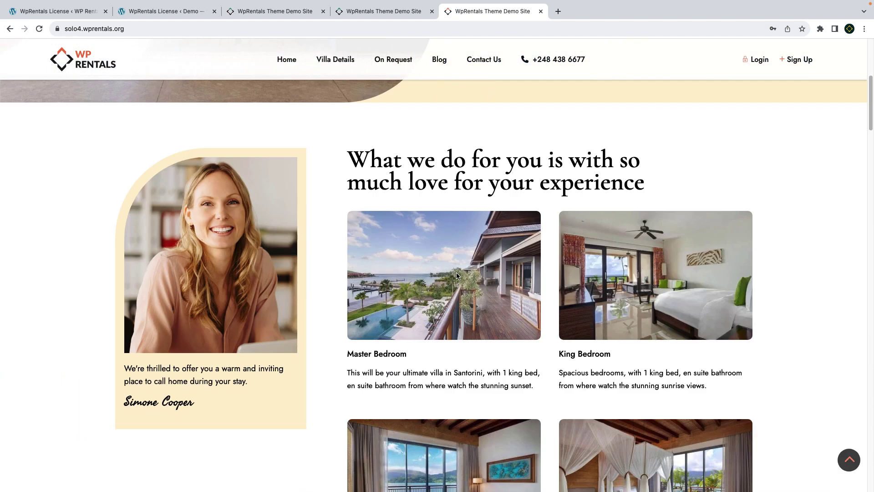
scroll(456, 272, down, 1)
scroll(455, 272, down, 3)
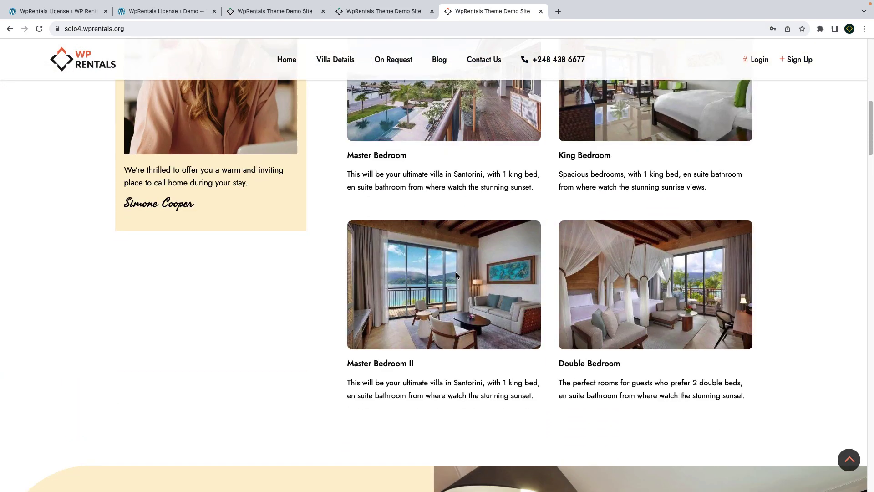
scroll(455, 272, down, 4)
scroll(455, 272, down, 1)
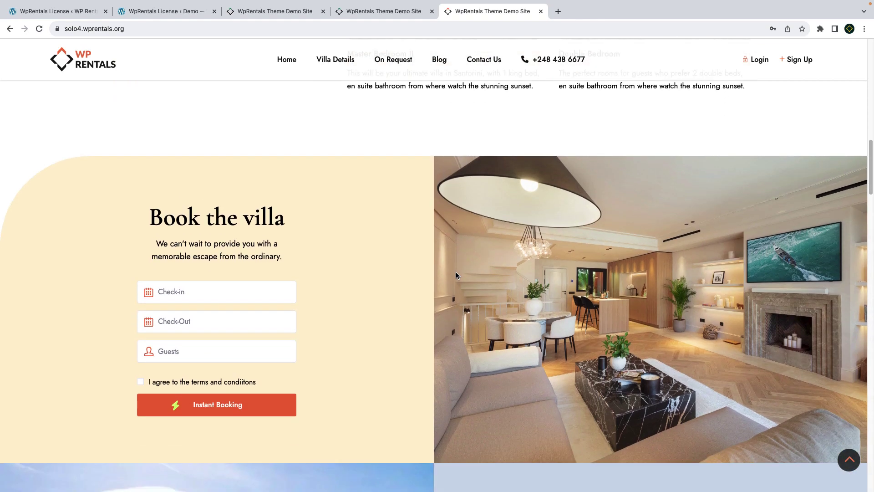
scroll(455, 272, down, 2)
scroll(455, 272, down, 2)
scroll(456, 272, down, 2)
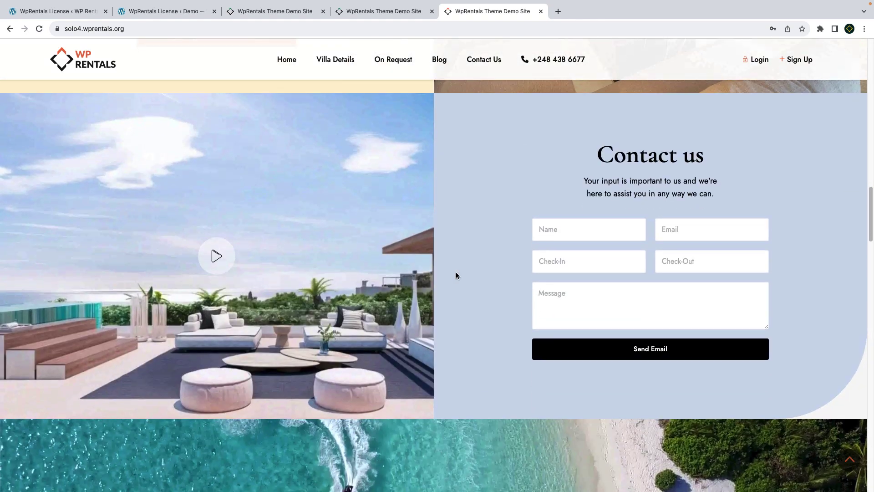
scroll(455, 273, down, 4)
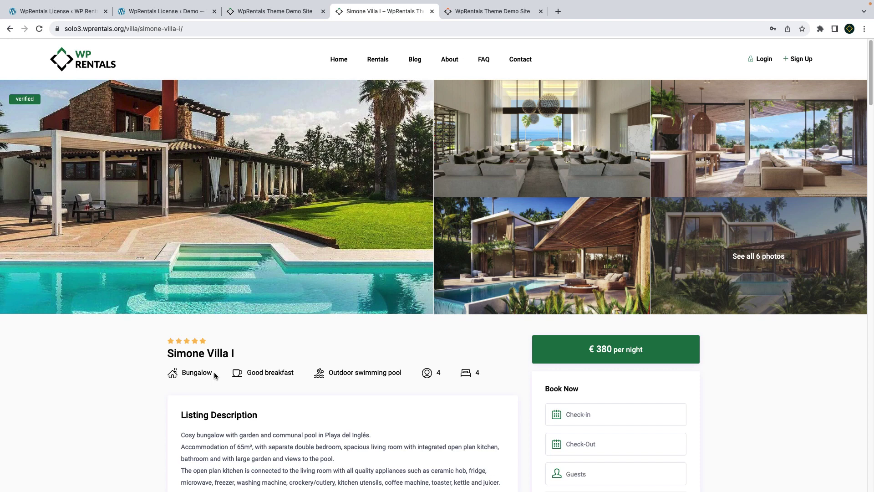
Highlight Simone Villa I's Bungalow, Good breakfast and Outdoor swimming pool features.
double_click(197, 371)
double_click(270, 372)
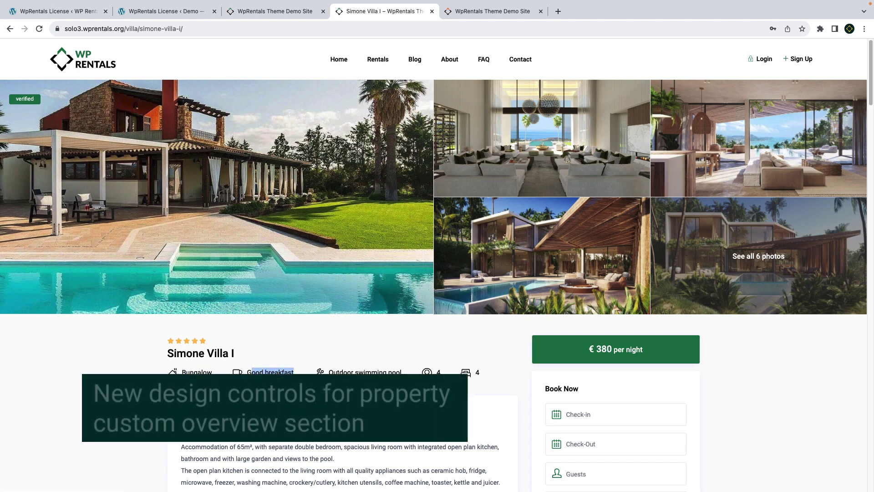
double_click(364, 373)
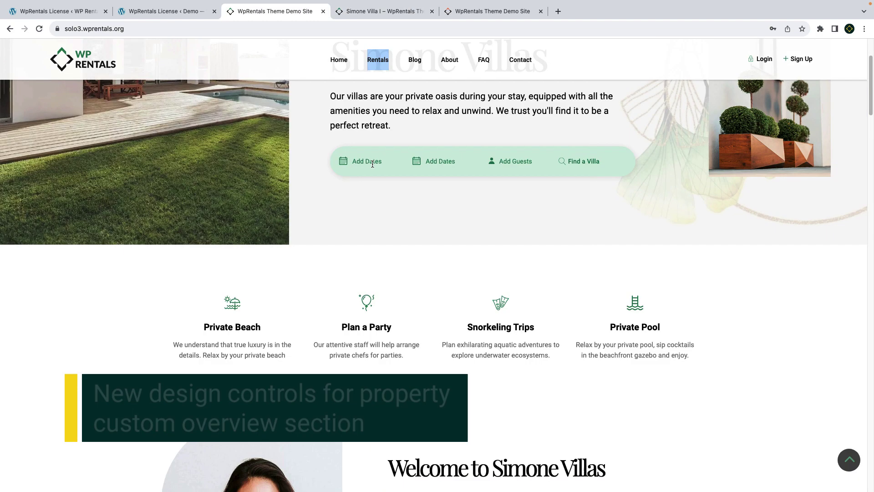
Run Find a Villa for 11-10-2023 to 15-10-2023 with 1 adult.
click(386, 255)
click(448, 255)
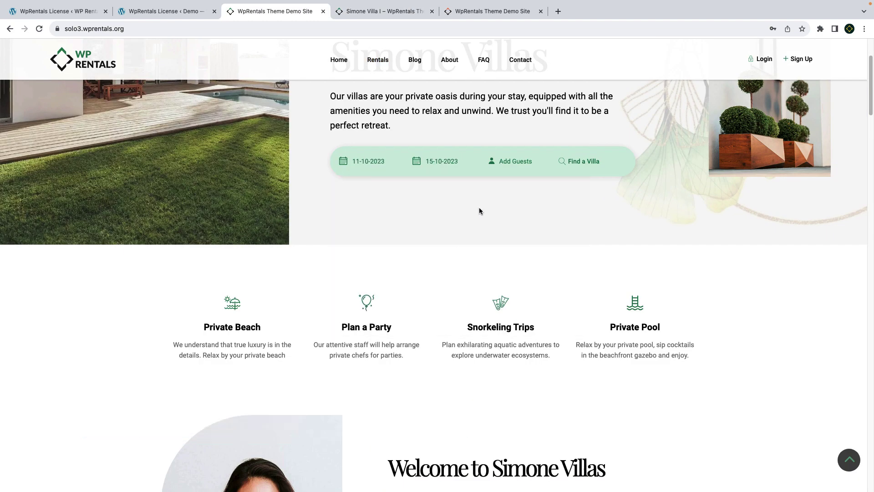
click(516, 162)
click(534, 202)
click(577, 198)
click(583, 164)
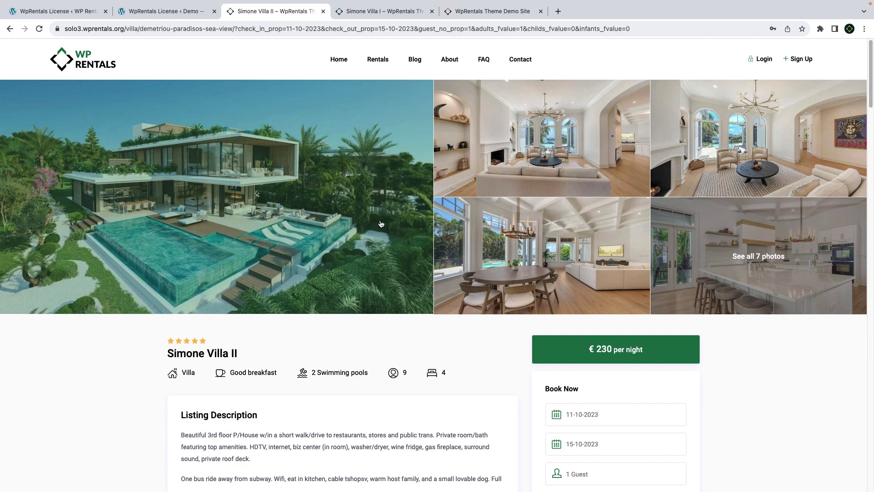
scroll(381, 224, down, 2)
scroll(381, 219, down, 1)
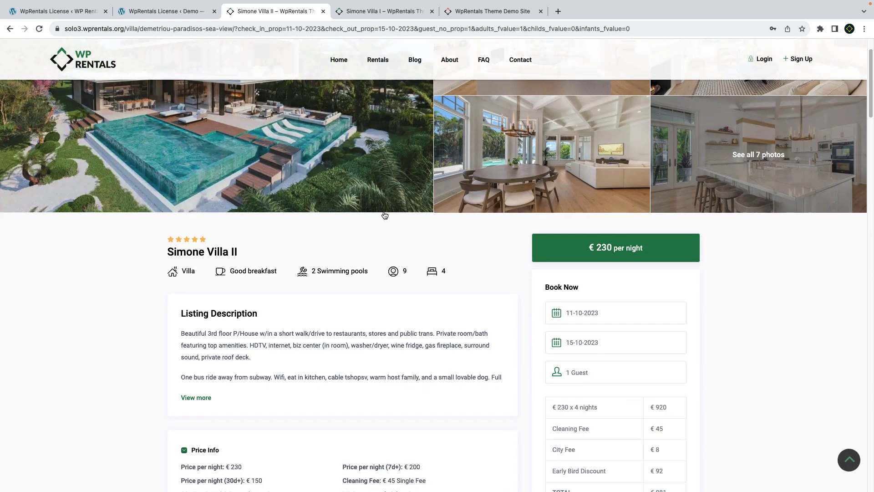
scroll(384, 216, down, 2)
scroll(384, 208, down, 2)
scroll(384, 207, down, 2)
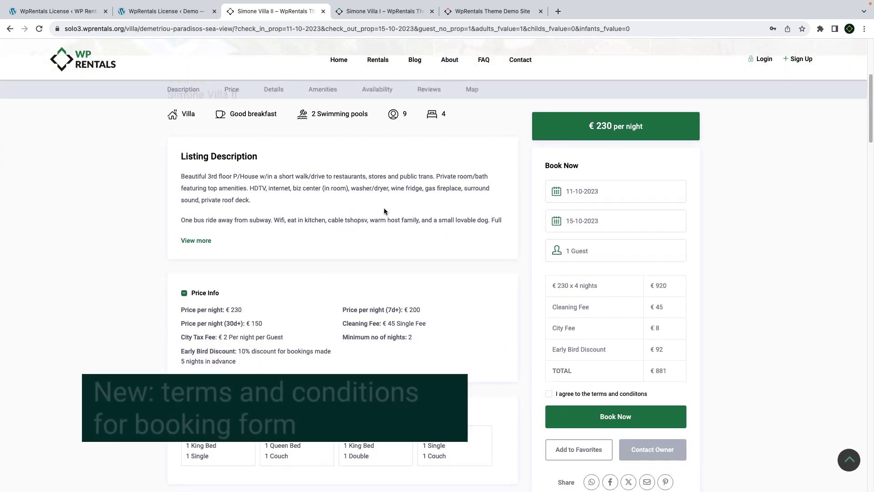
scroll(384, 207, down, 1)
drag(650, 394, 552, 396)
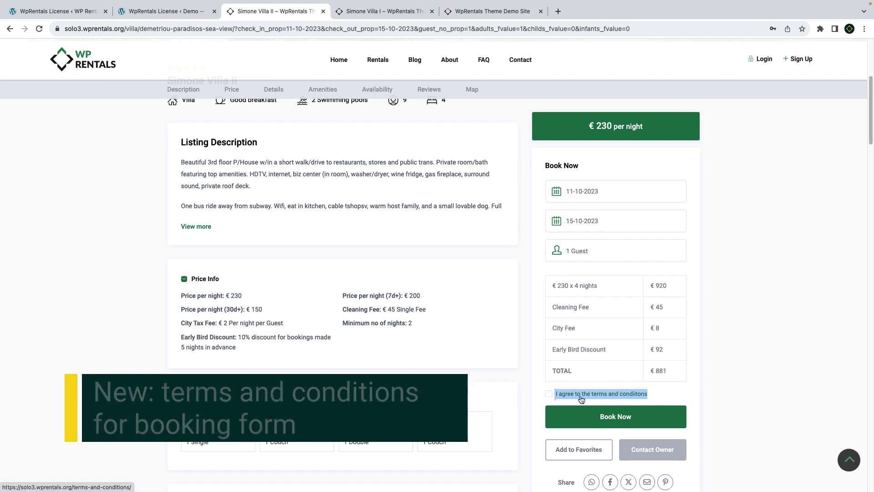
Attempt booking Simone Villa II with terms unticked, then open the Contact Owner form.
click(615, 415)
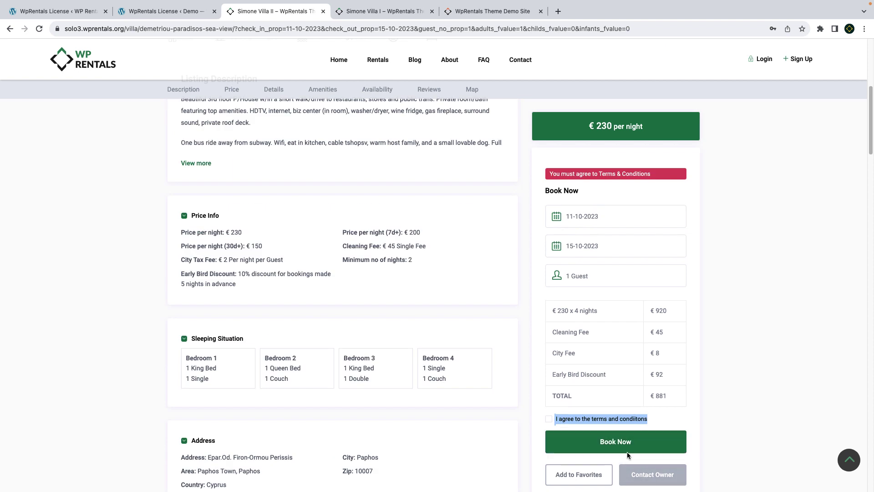
click(649, 474)
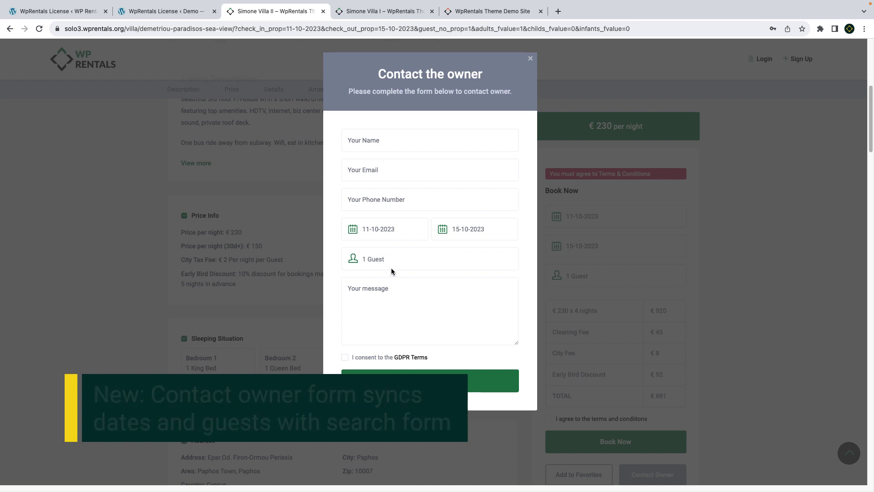
Check the adults, children and infants breakdown, then edit Simone Villa II from My Listings.
click(390, 262)
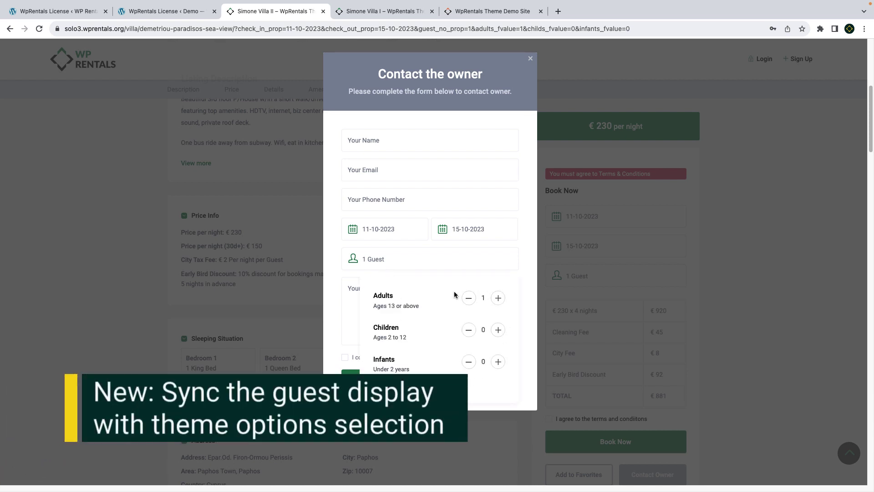
click(332, 312)
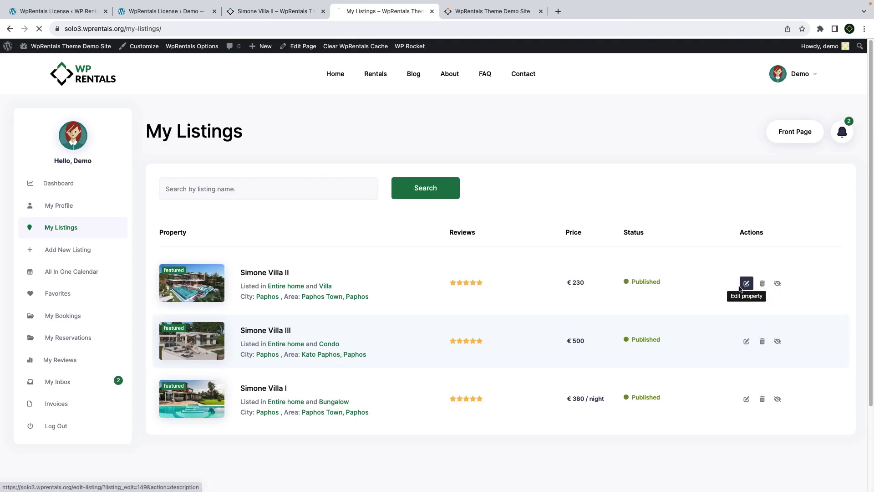
click(746, 283)
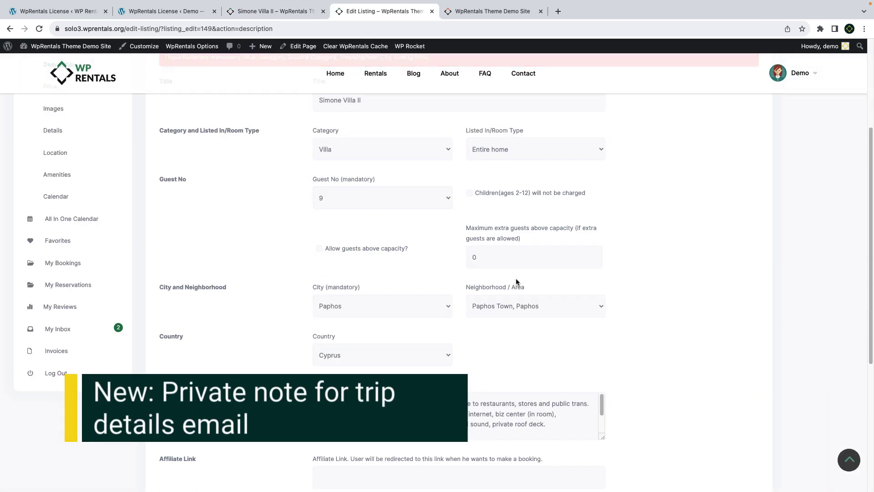
scroll(515, 278, down, 5)
scroll(515, 278, down, 3)
click(350, 365)
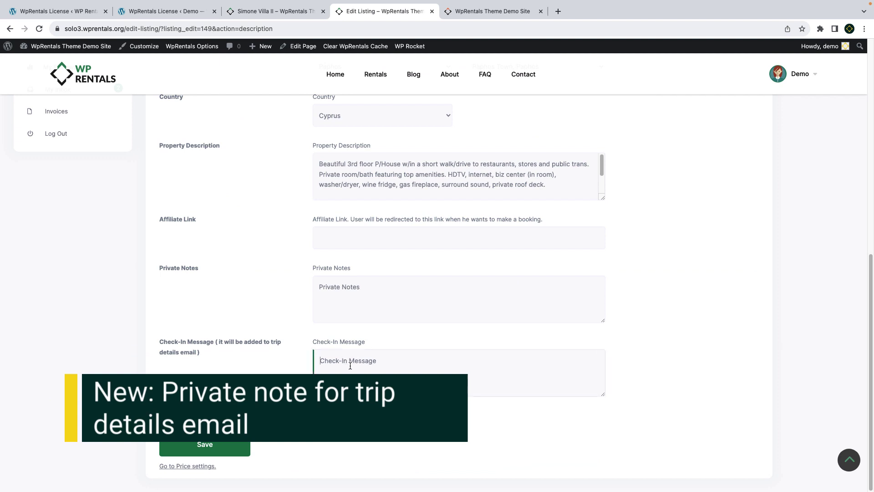
text(The )
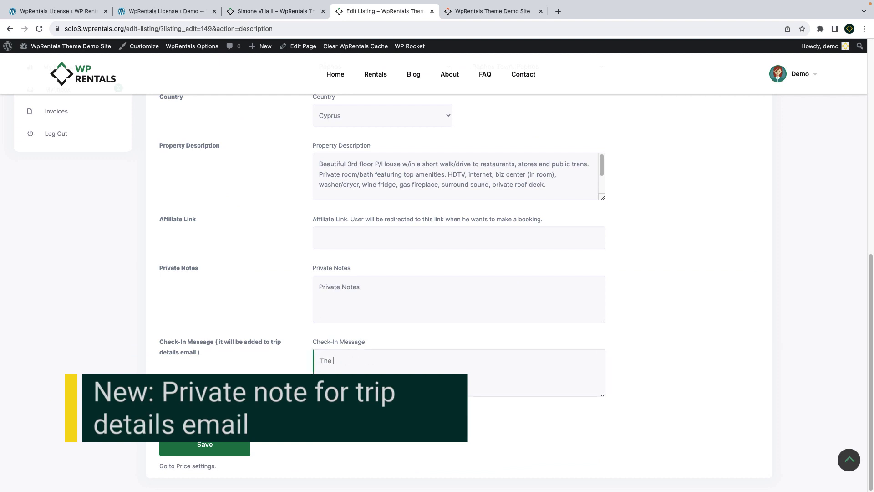
text(box ikey is 1234.)
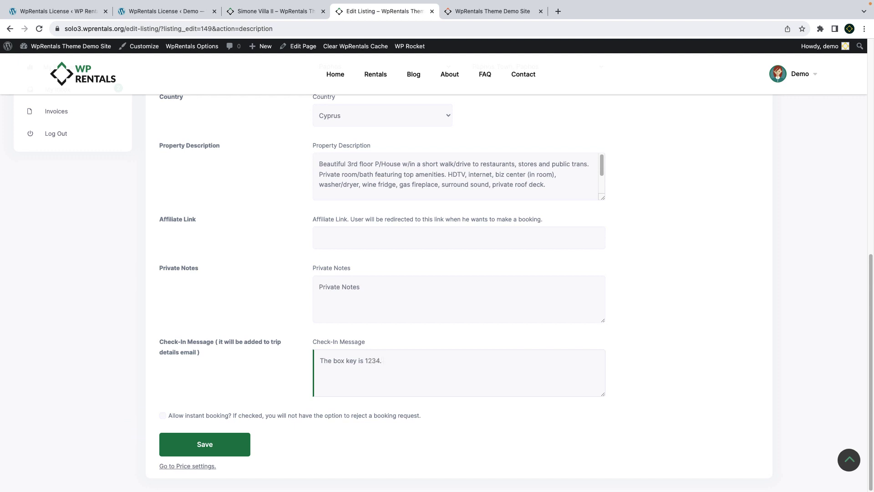
drag(213, 356, 155, 344)
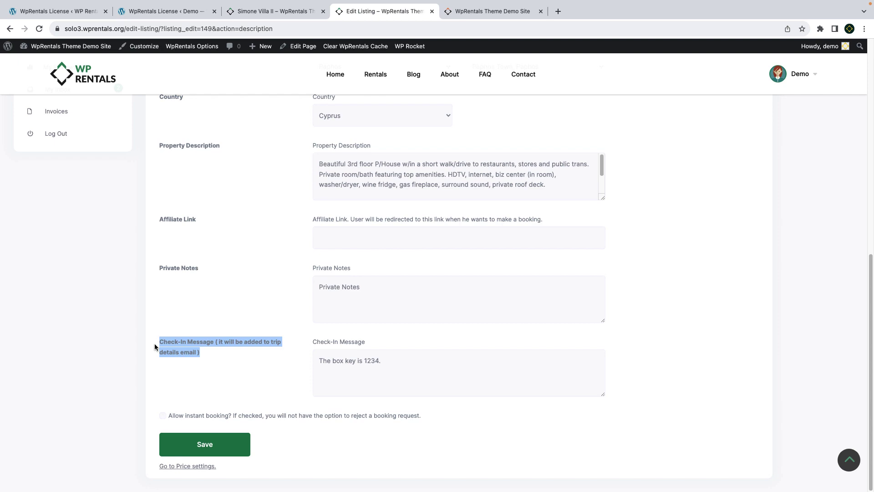
scroll(208, 351, up, 2)
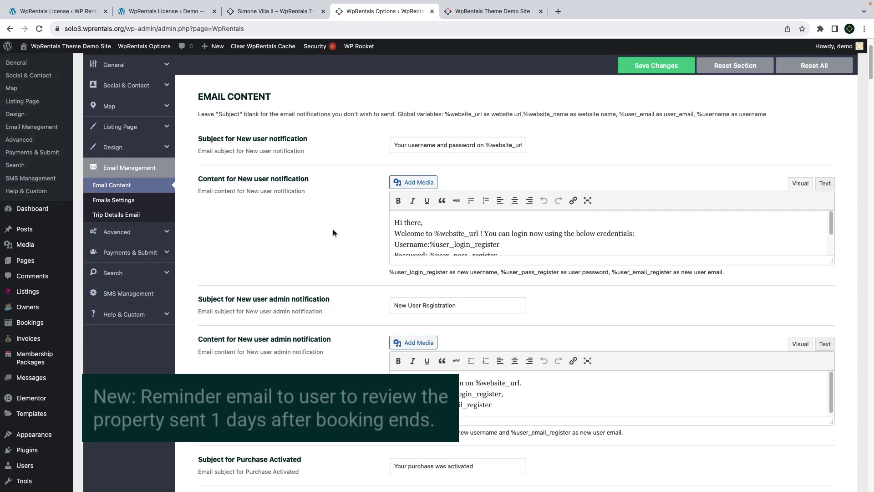
scroll(333, 229, down, 5)
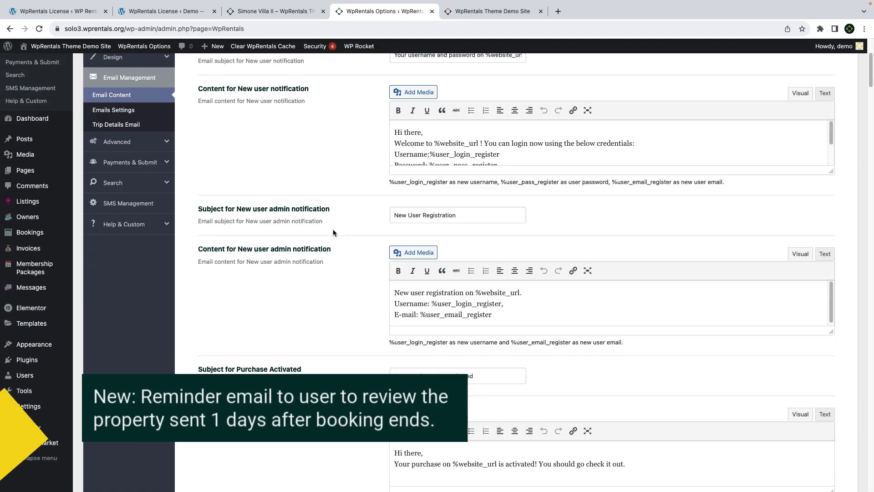
scroll(333, 229, down, 5)
scroll(333, 229, down, 2)
scroll(333, 229, down, 5)
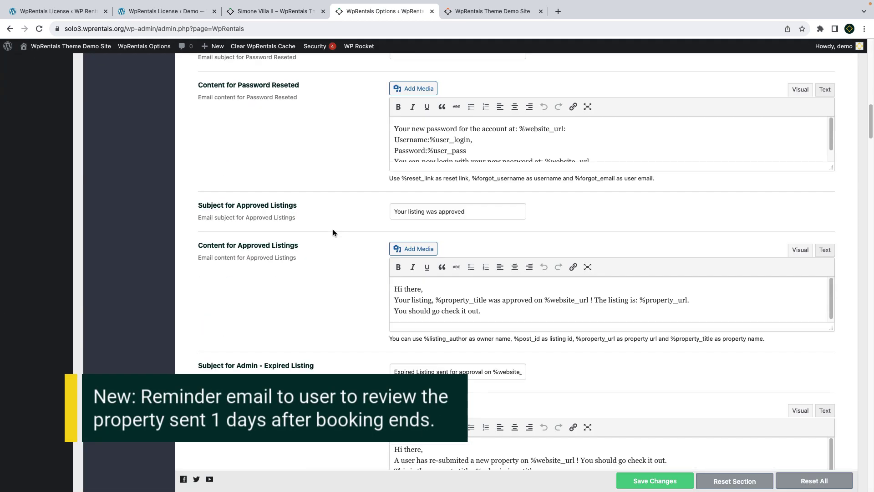
scroll(333, 229, down, 5)
scroll(333, 229, down, 4)
scroll(333, 229, down, 4)
scroll(333, 228, down, 5)
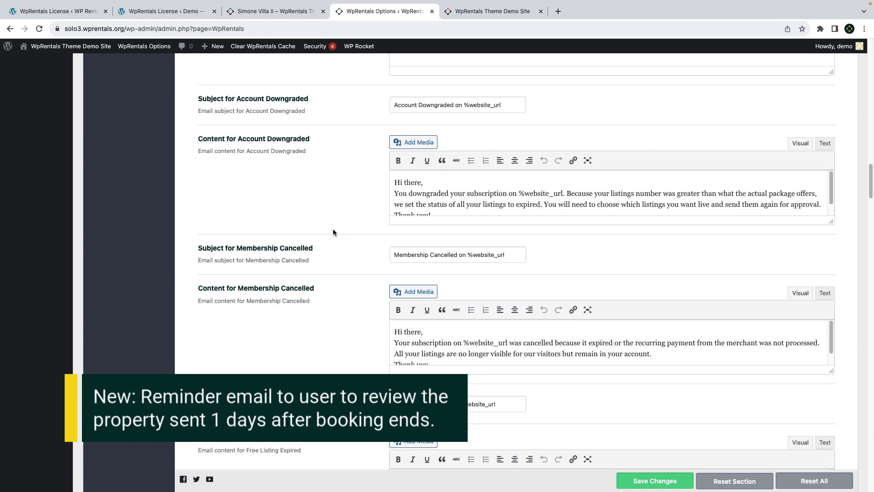
scroll(333, 229, down, 4)
scroll(333, 229, down, 4)
scroll(333, 229, down, 3)
scroll(333, 229, down, 5)
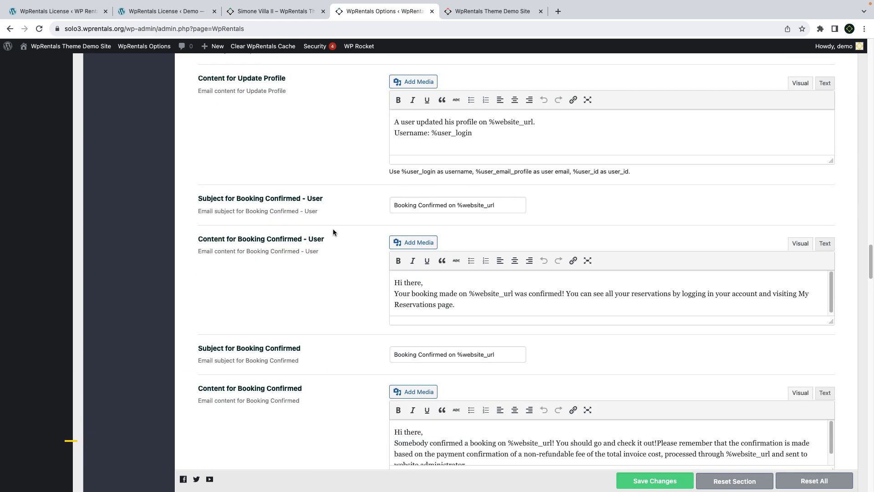
scroll(333, 228, down, 4)
scroll(333, 229, down, 4)
scroll(332, 229, down, 4)
scroll(332, 228, down, 4)
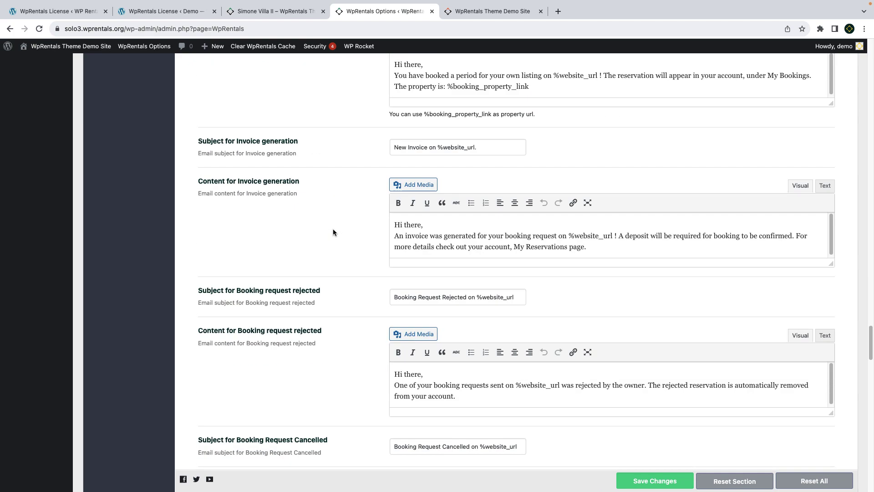
scroll(332, 229, down, 4)
scroll(334, 229, down, 4)
scroll(333, 229, down, 4)
scroll(334, 228, down, 3)
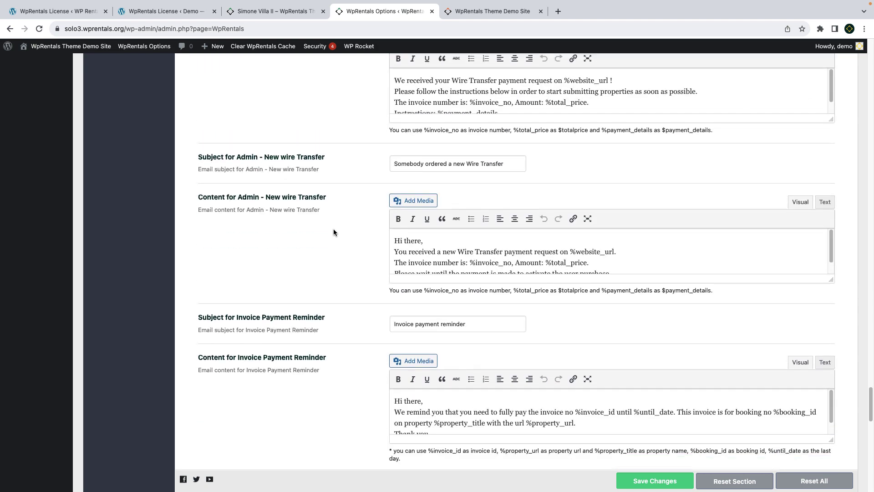
scroll(334, 229, down, 5)
scroll(333, 228, down, 5)
scroll(333, 229, down, 2)
scroll(334, 229, down, 1)
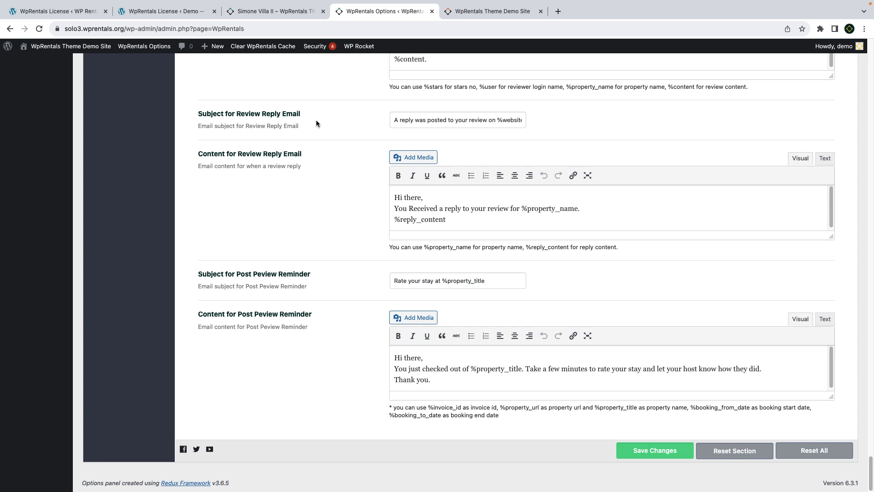
Focus the Post Review Reminder message text in Email Content settings.
click(509, 280)
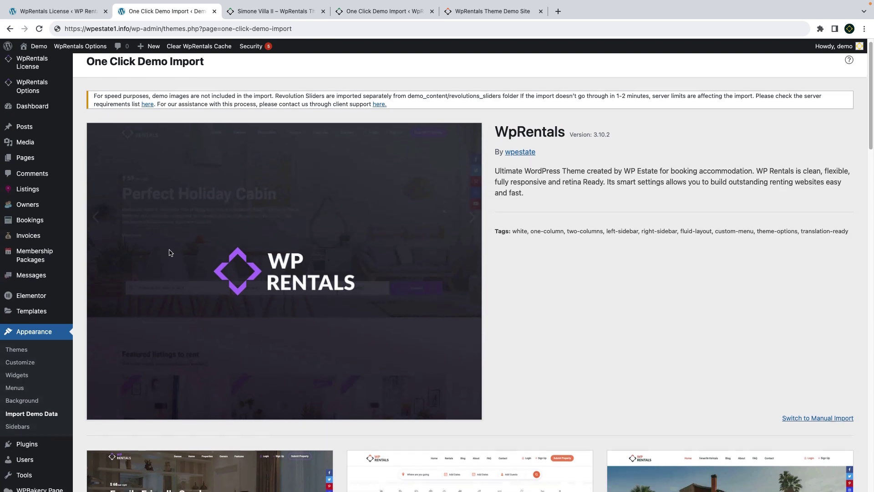
scroll(478, 250, down, 2)
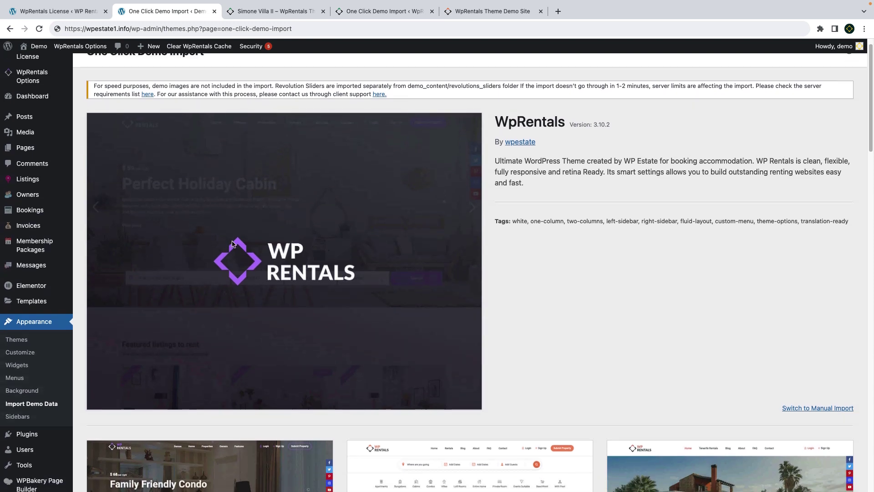
scroll(478, 251, down, 4)
scroll(488, 255, down, 4)
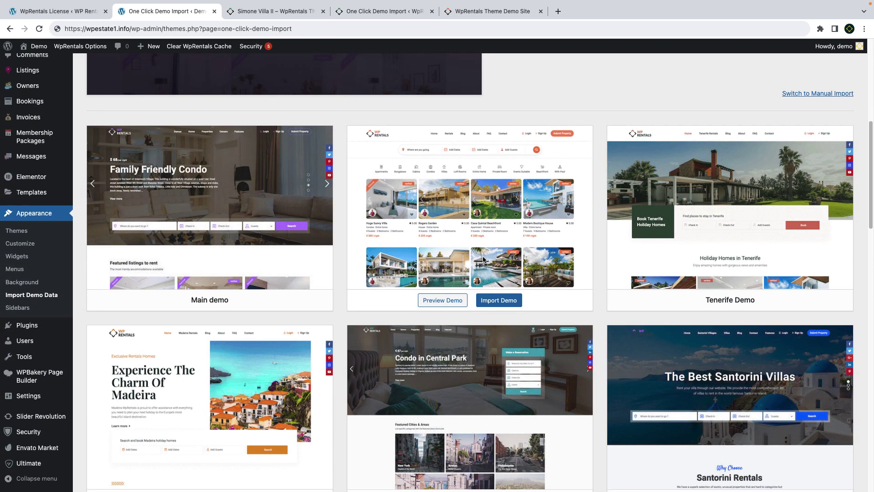
scroll(600, 366, down, 2)
scroll(601, 367, down, 3)
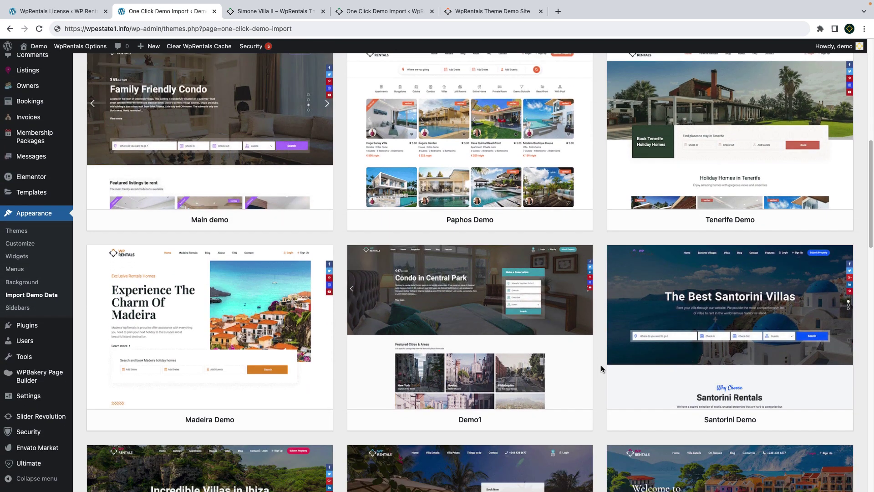
scroll(601, 367, down, 2)
scroll(601, 367, down, 3)
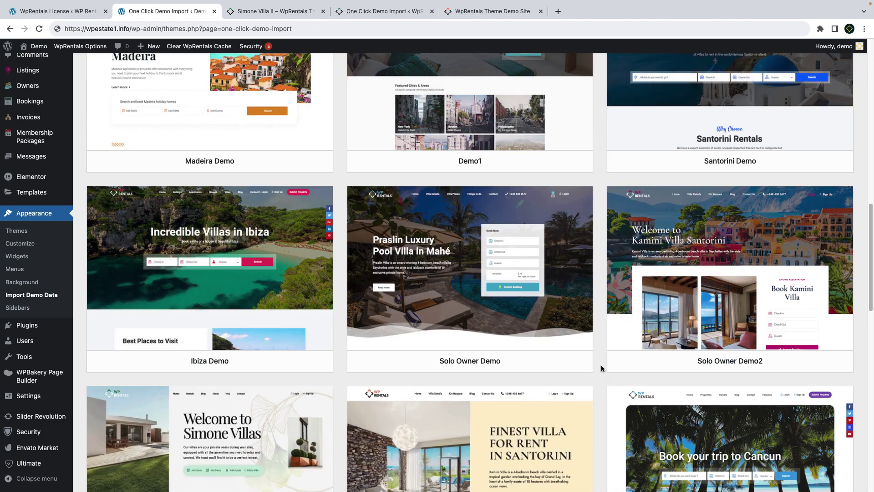
scroll(601, 368, down, 3)
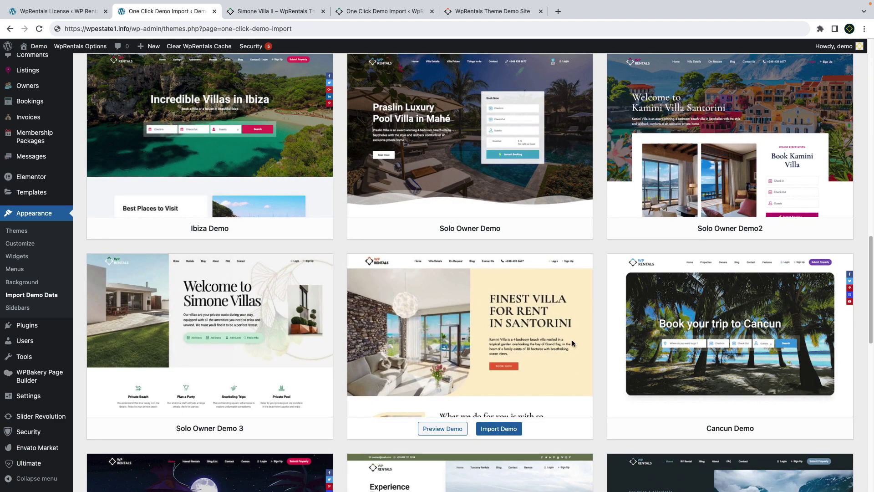
scroll(668, 340, down, 2)
scroll(669, 340, down, 2)
scroll(668, 341, down, 2)
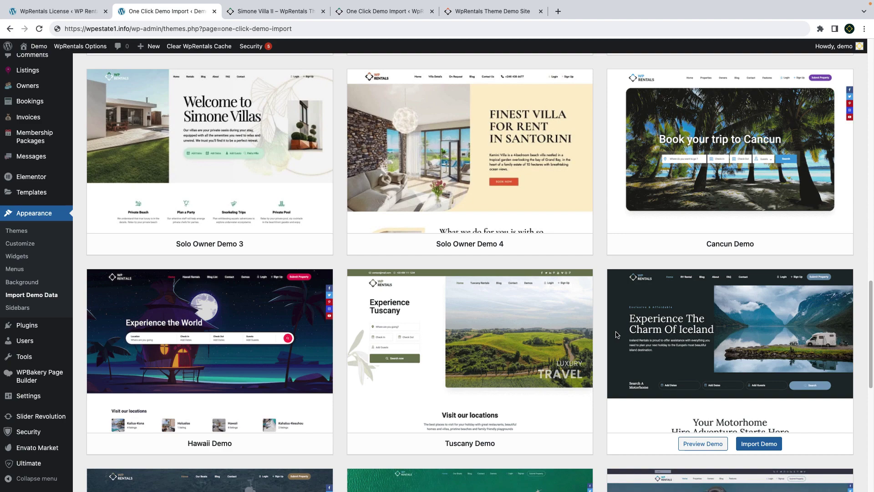
scroll(637, 350, down, 2)
scroll(637, 351, down, 2)
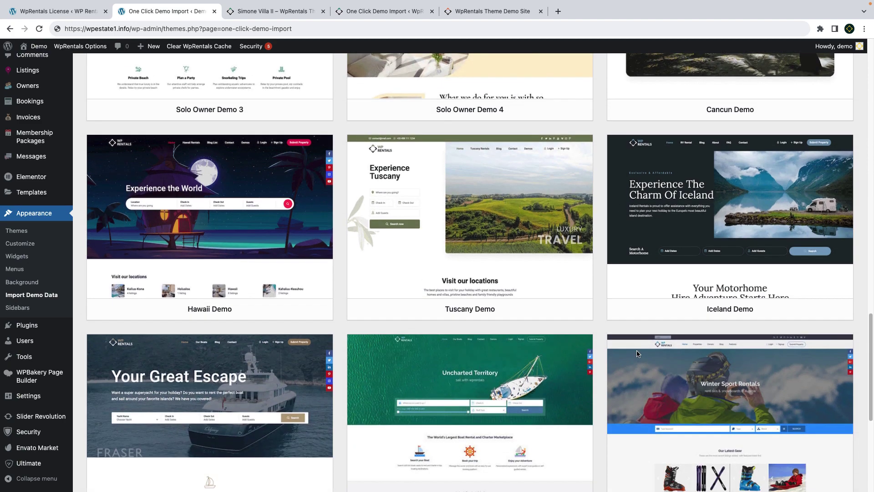
scroll(637, 350, down, 3)
scroll(635, 349, down, 1)
scroll(636, 349, up, 8)
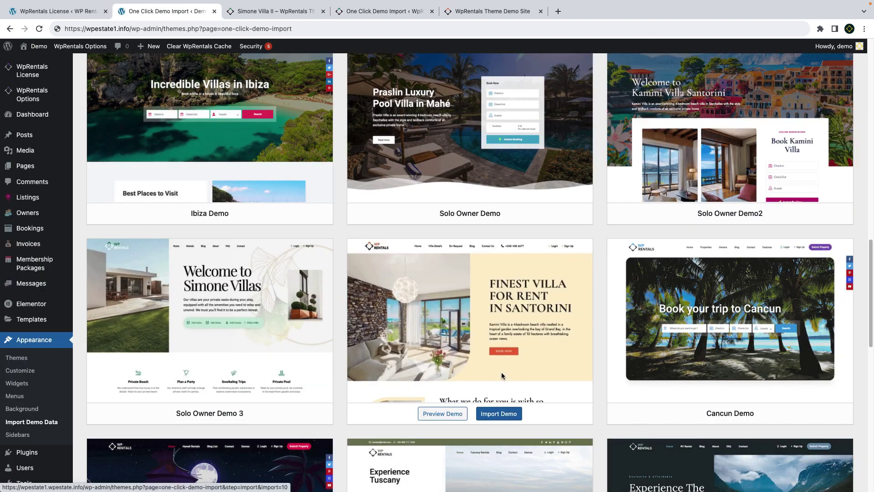
Launch the Solo Owner Demo 4 import from the demo grid.
click(499, 414)
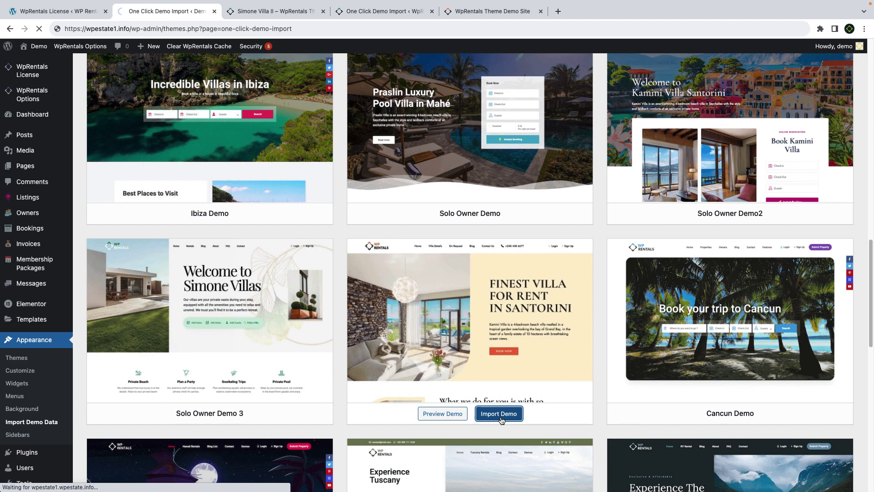